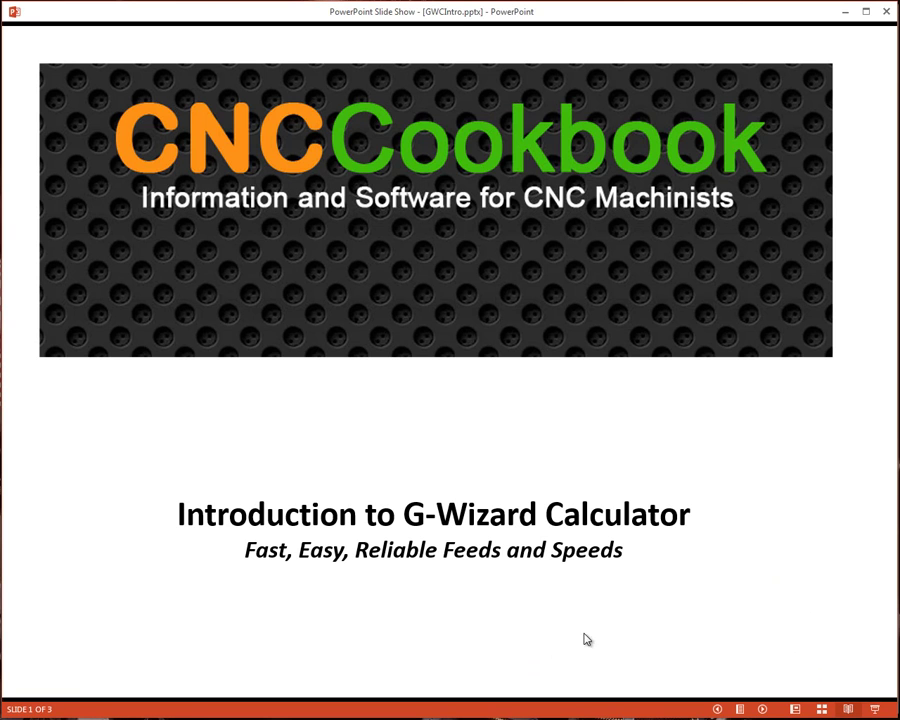
click(613, 625)
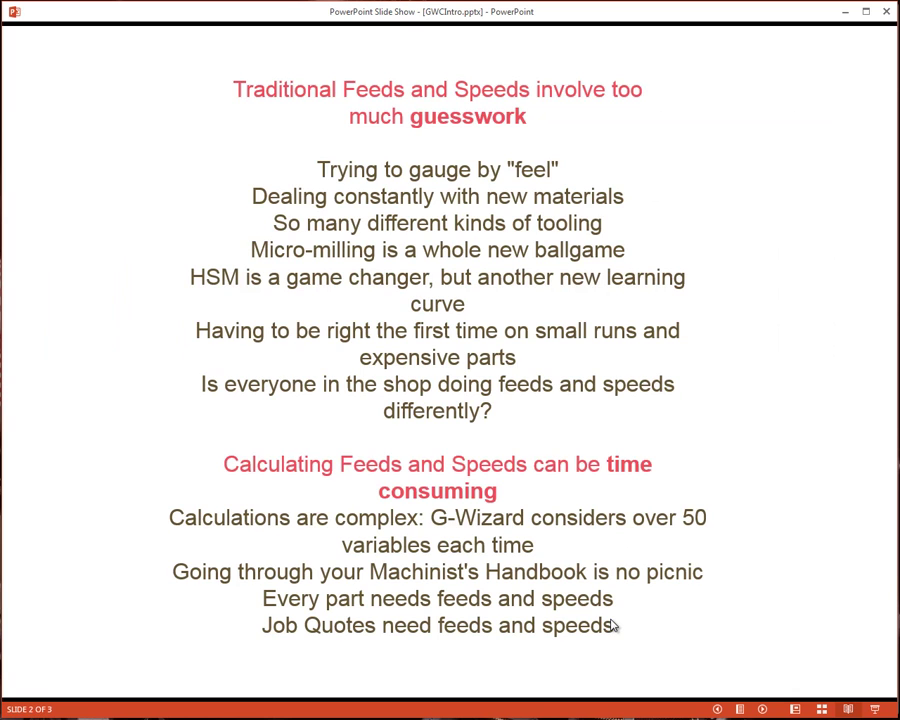
Step: Advance to the final G-Wizard slide and end the slide show, returning to the CNCCookbook page
click(617, 470)
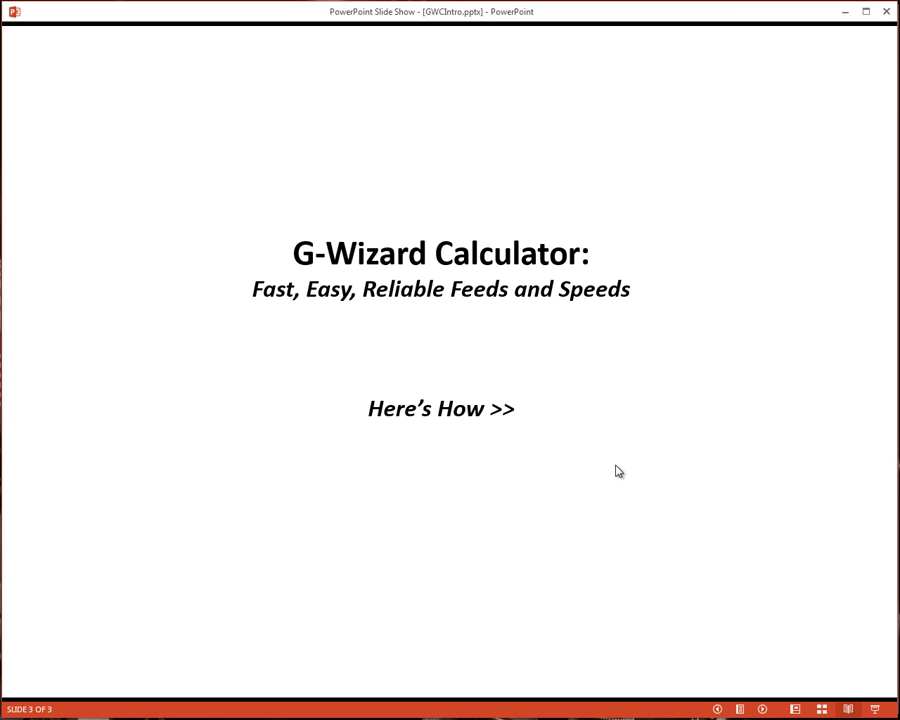
click(845, 11)
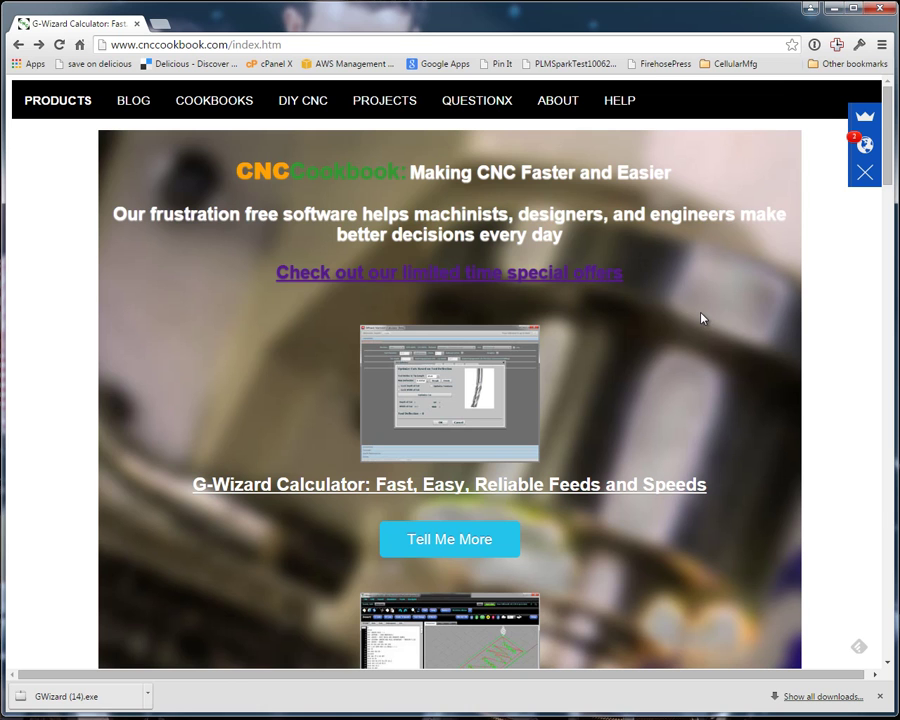
Step: Go to the CNCCookbook Help Desk and open 'Where can I download G-Wizard Calculator?'
click(617, 104)
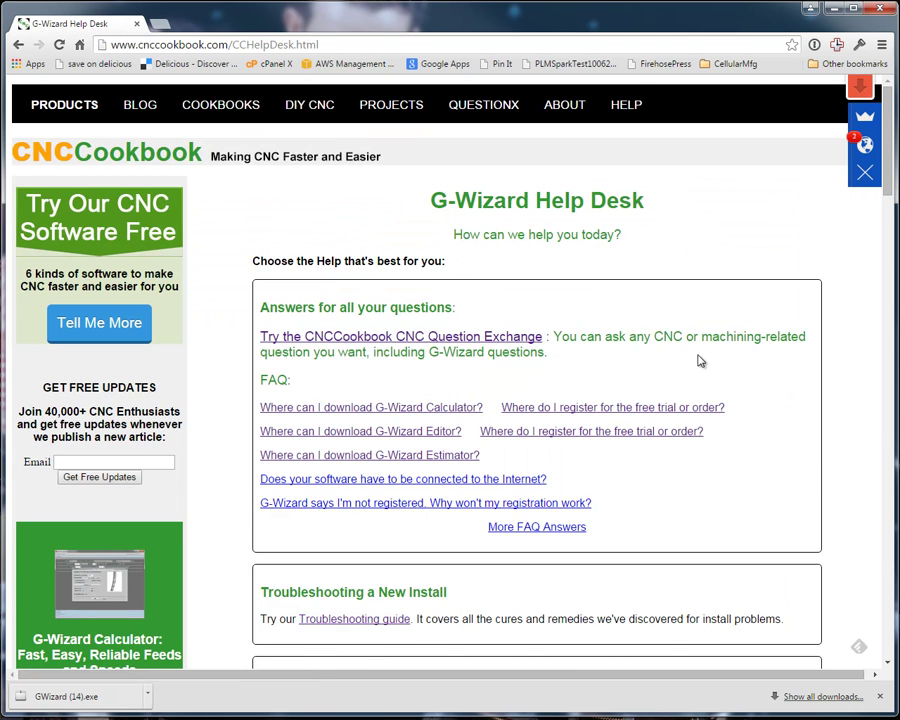
scroll(699, 361, down, 3)
scroll(699, 361, down, 3)
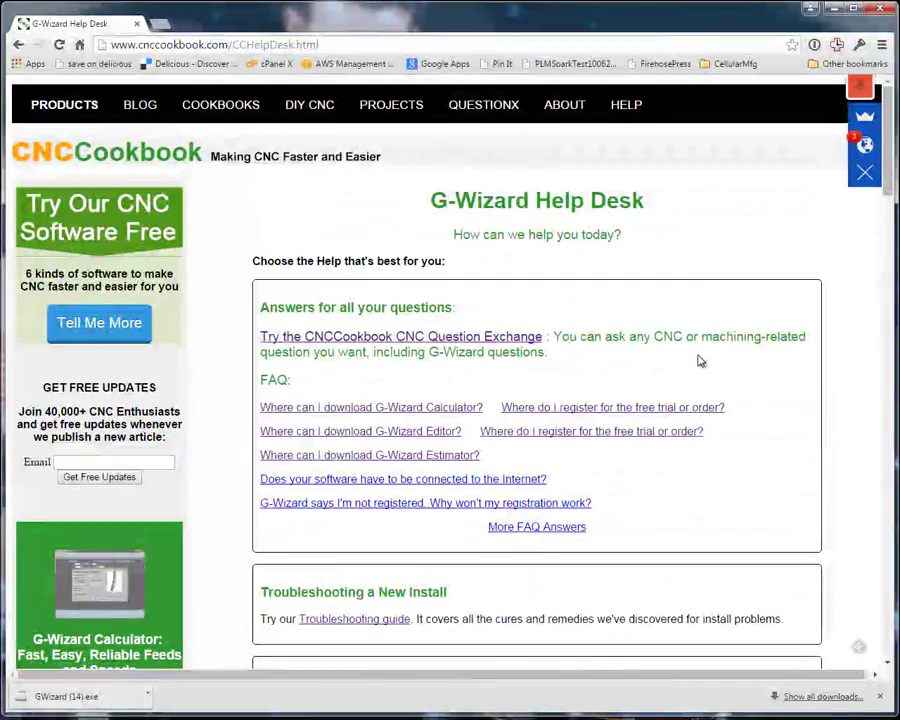
click(430, 408)
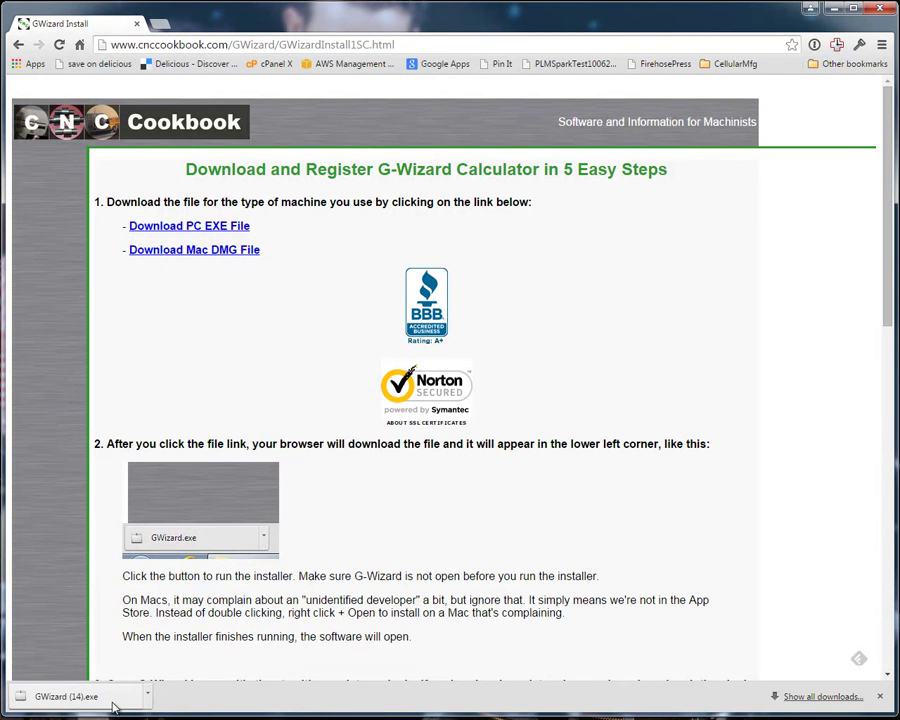
Step: Run the downloaded GWizard installer, approving the security warning and Application Install prompt
click(147, 696)
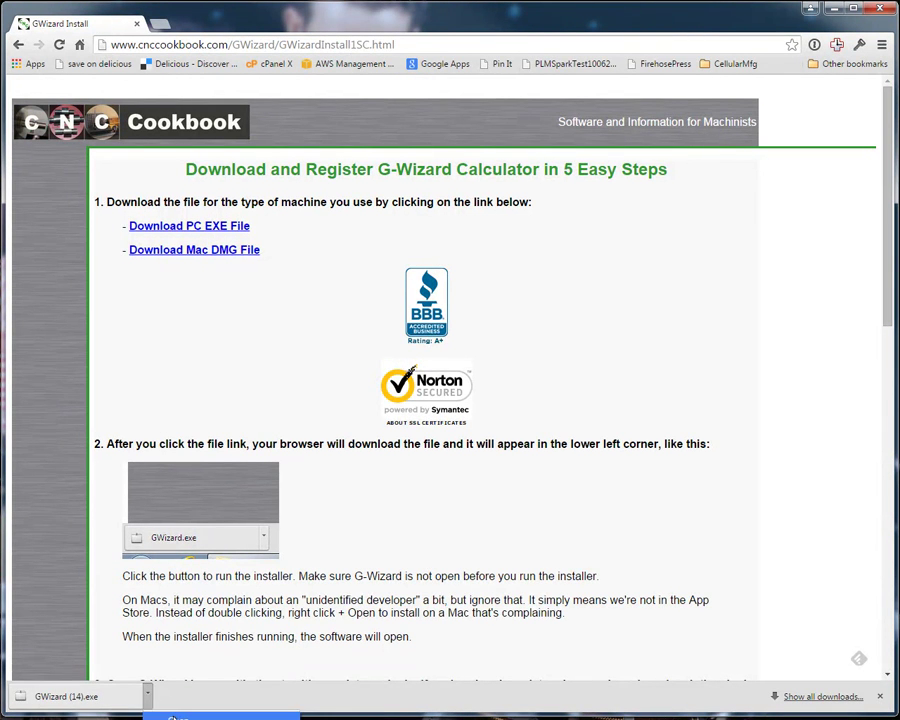
click(174, 717)
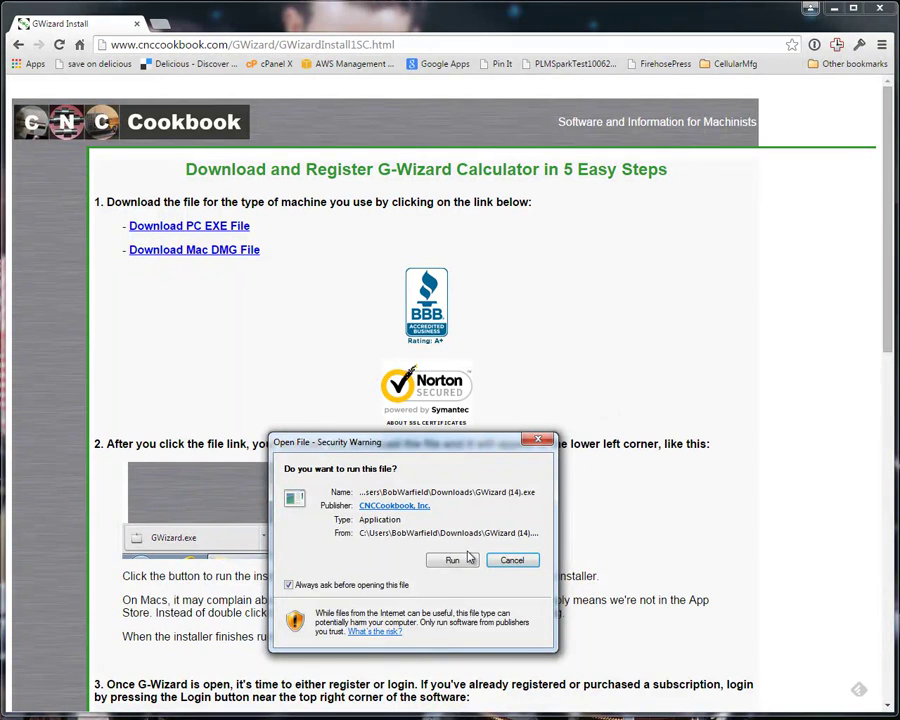
click(465, 560)
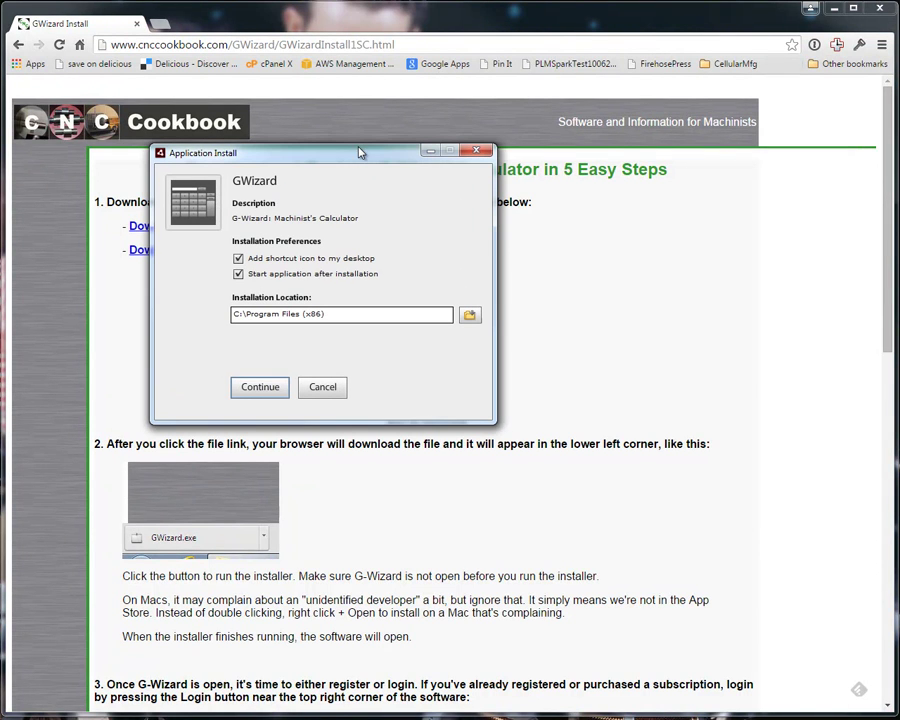
click(260, 388)
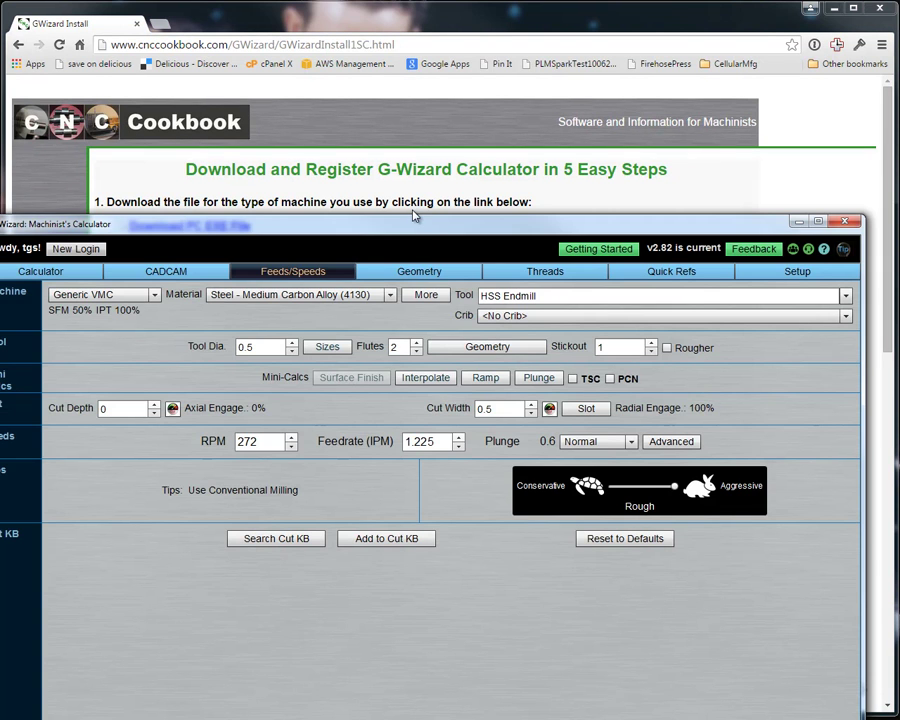
Step: Maximize the G-Wizard Calculator window by snapping it to the top of the screen
drag(440, 222, 440, 17)
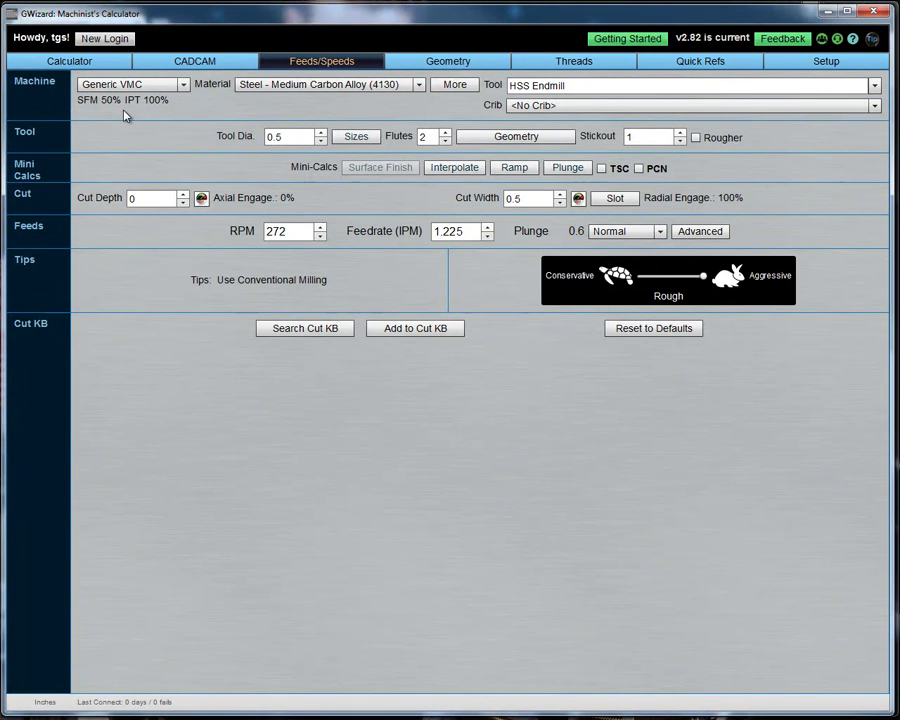
click(97, 62)
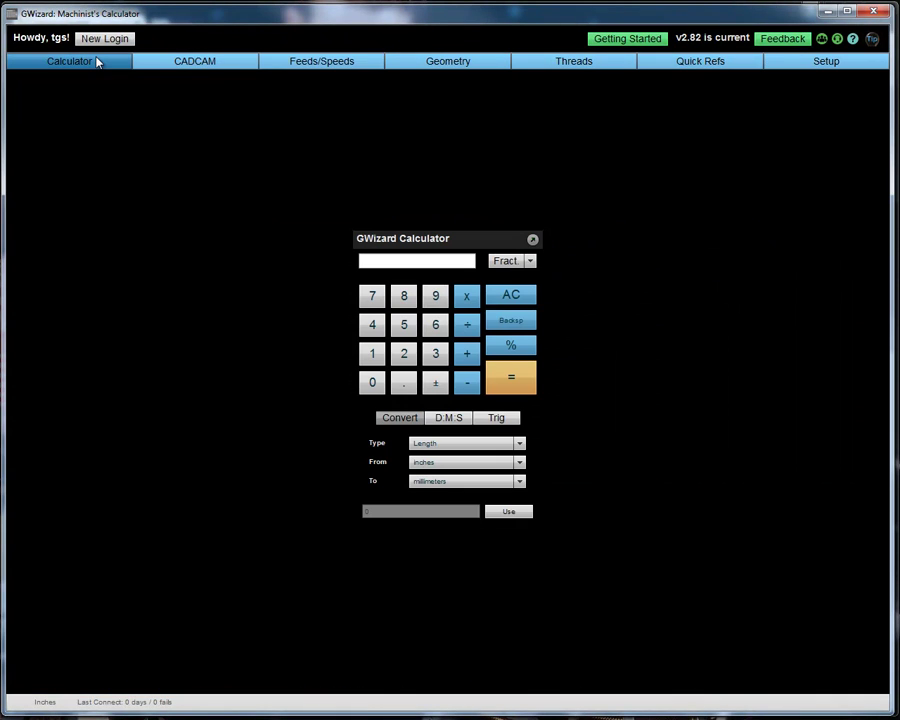
click(341, 66)
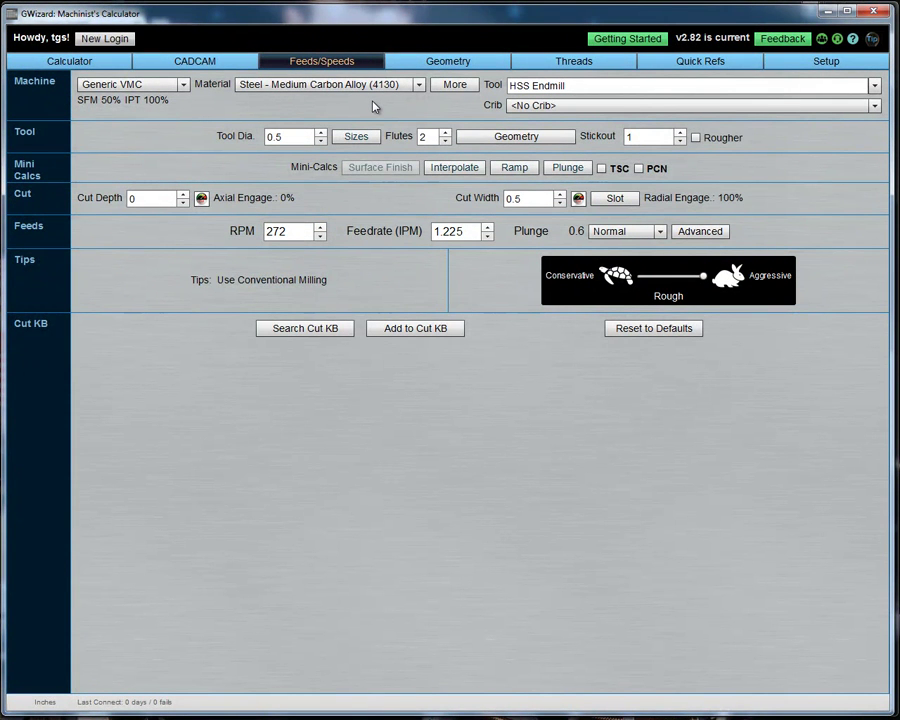
Step: Keep Generic VMC as the machine and set the material to Aluminum - Wrought (6061)
click(183, 86)
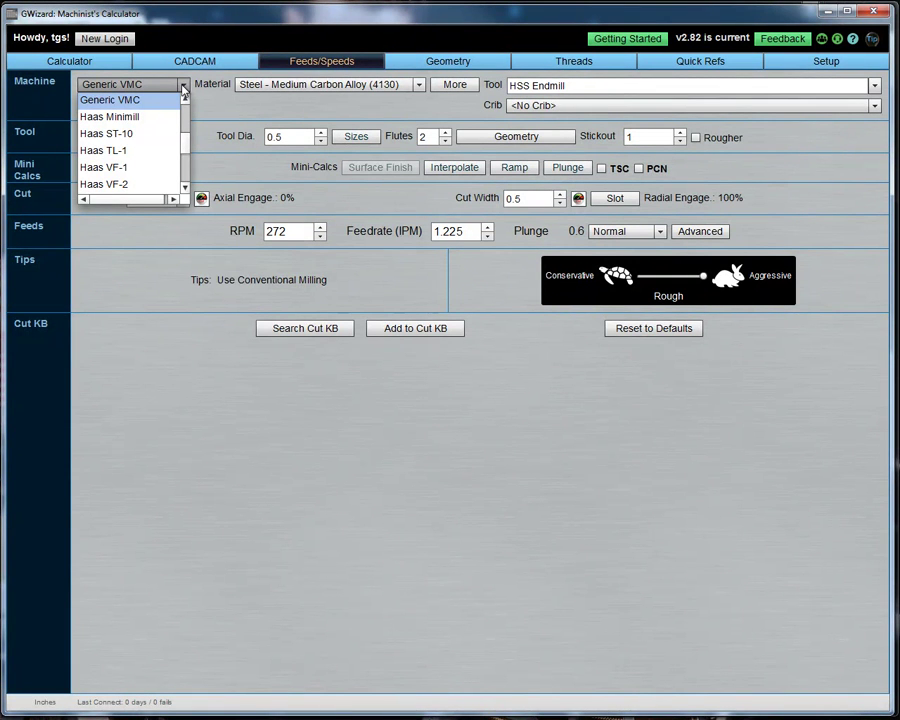
click(184, 88)
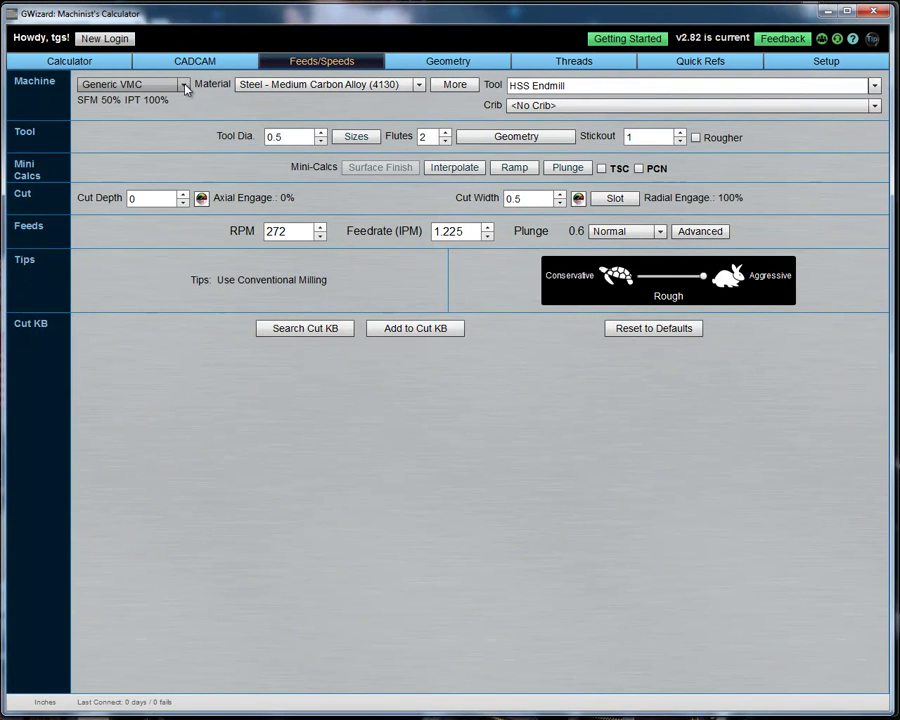
click(326, 88)
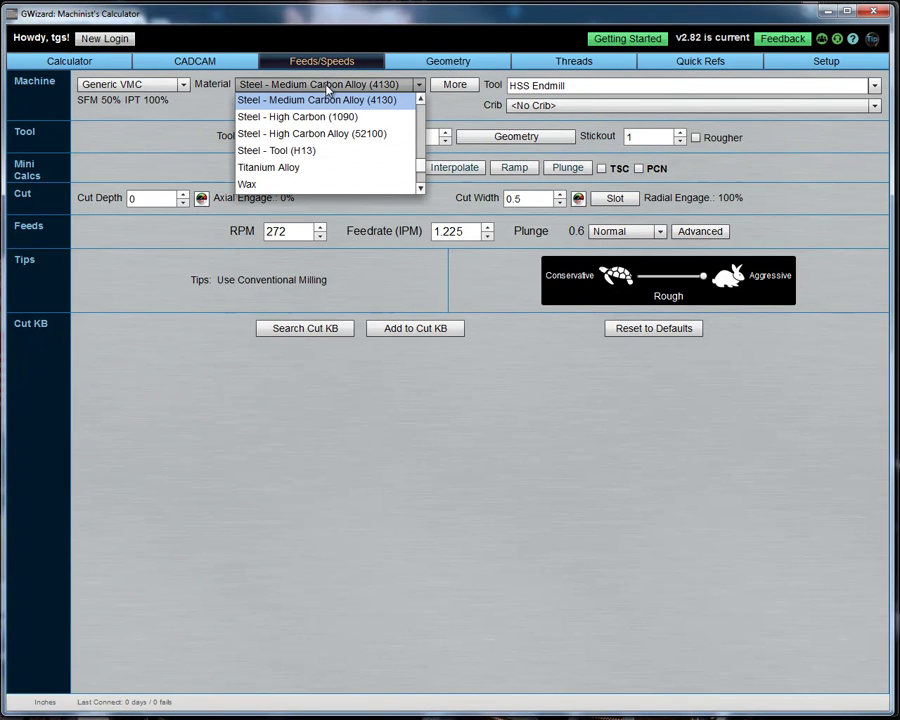
click(416, 168)
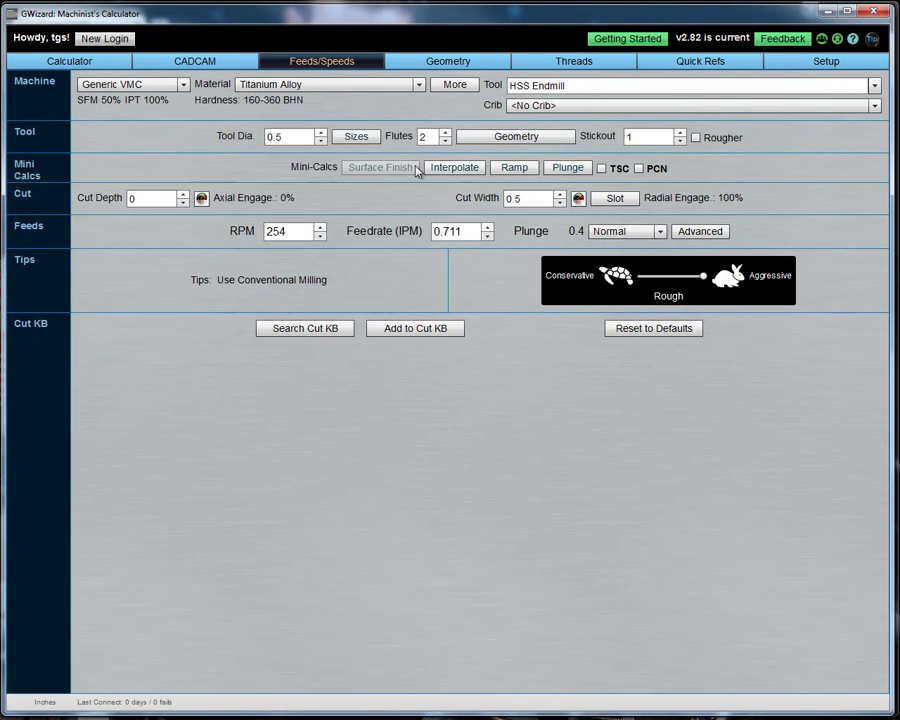
click(382, 84)
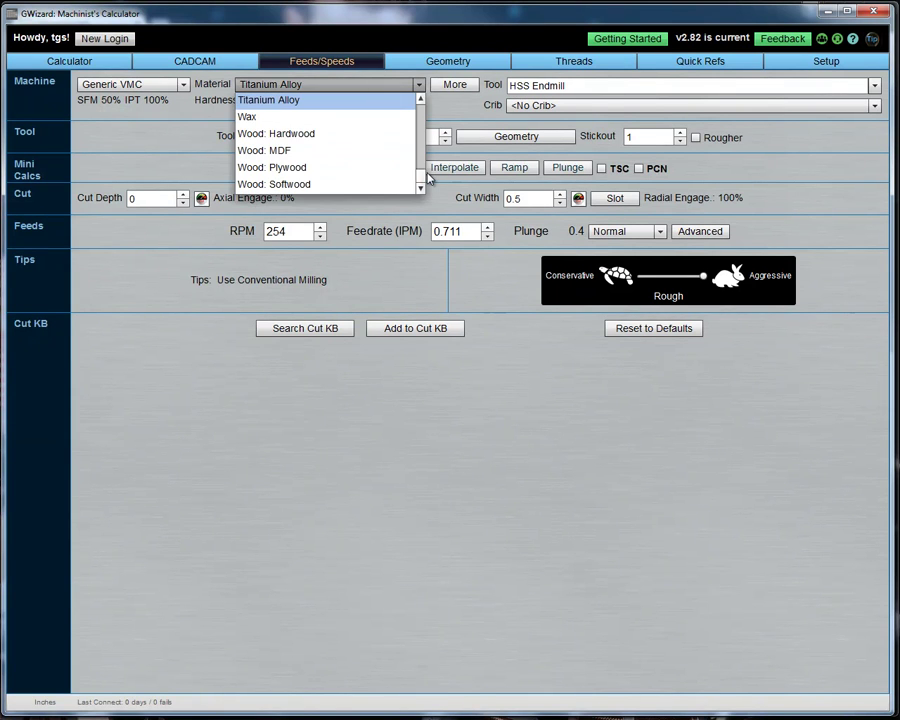
drag(421, 180, 422, 106)
click(366, 118)
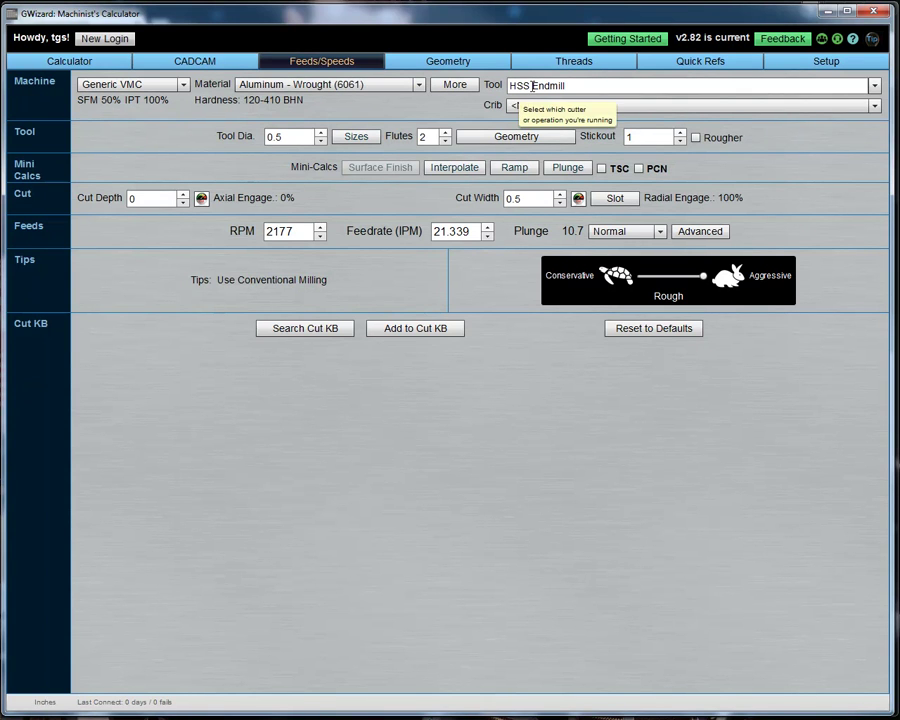
Step: Select a Carbide Endmill with 0.25-inch diameter and 3 flutes
click(873, 87)
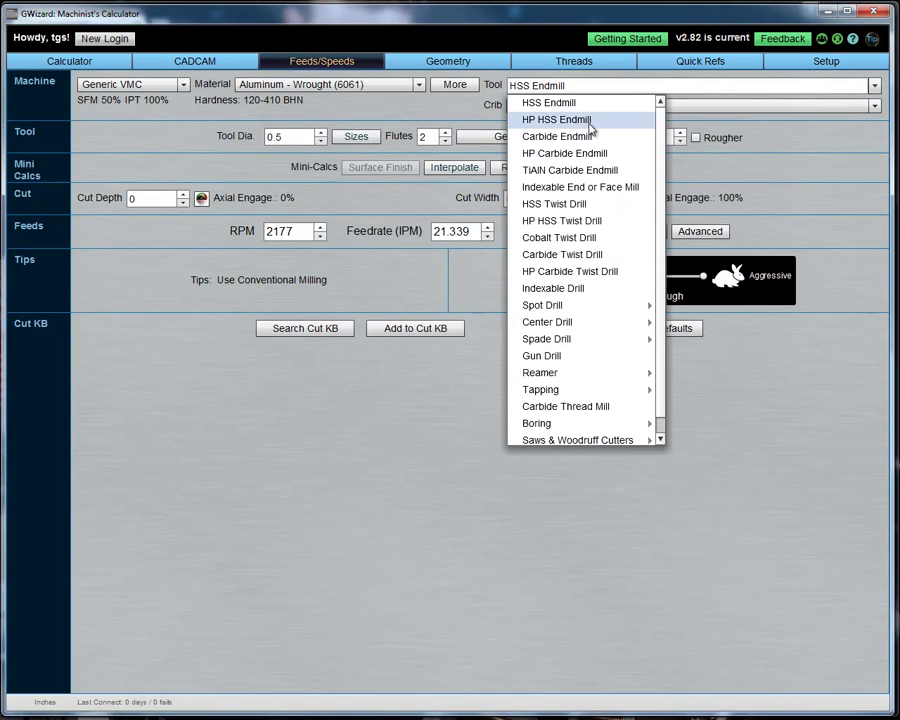
scroll(588, 428, down, 1)
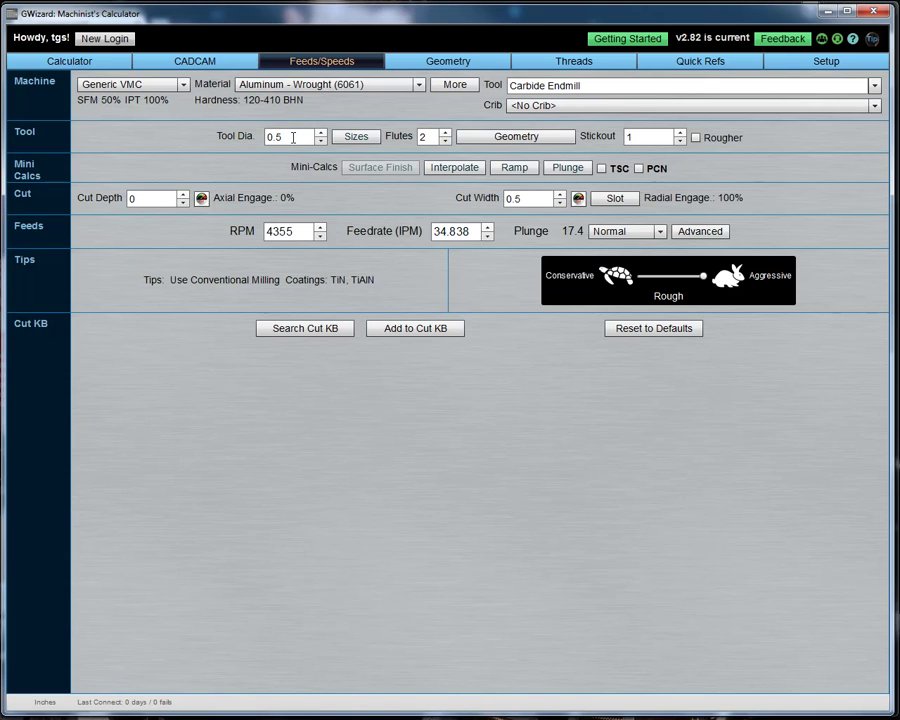
click(273, 137)
text(2)
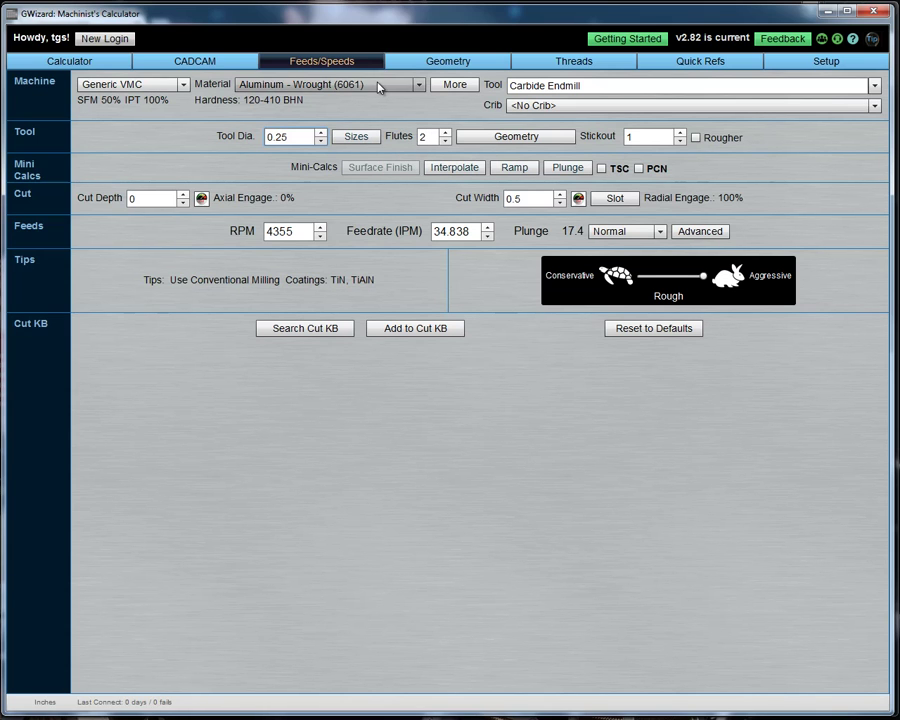
click(446, 133)
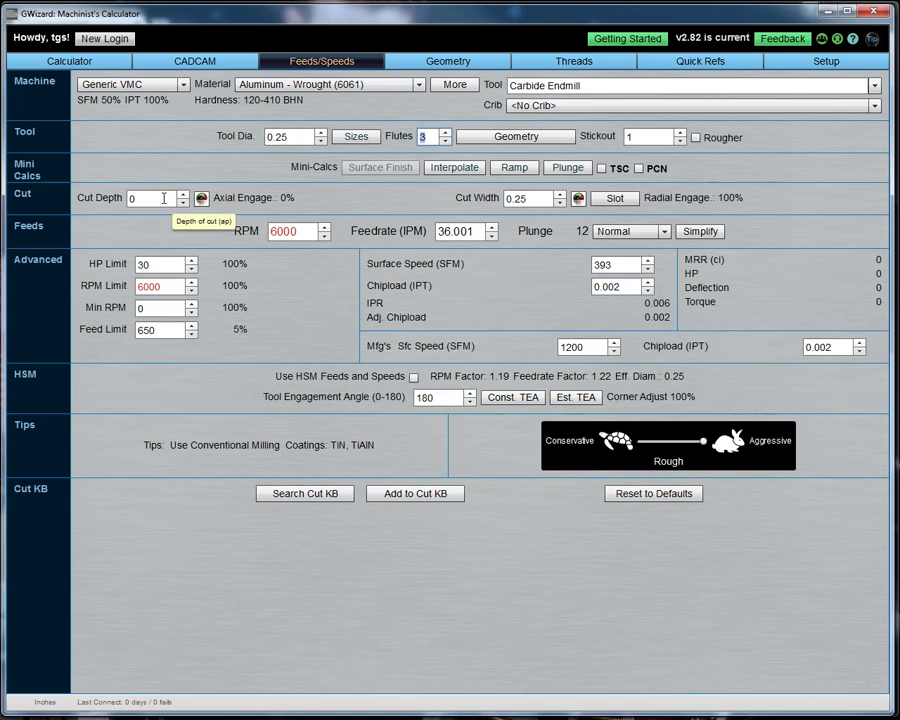
Step: Enter a 0.25-inch cut depth for the full-width 0.25 slot
click(164, 198)
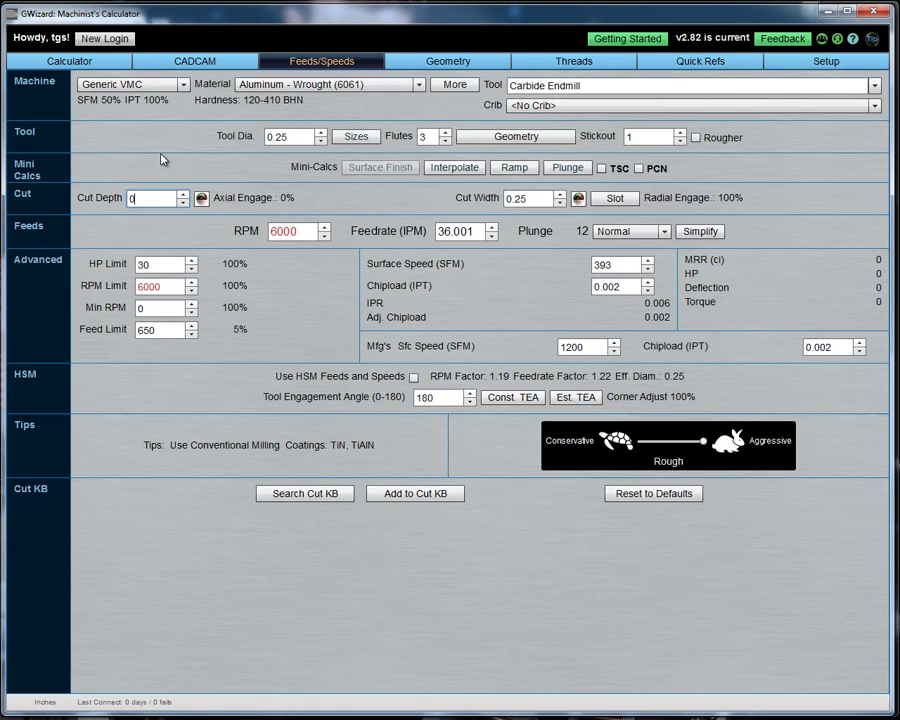
text(.25)
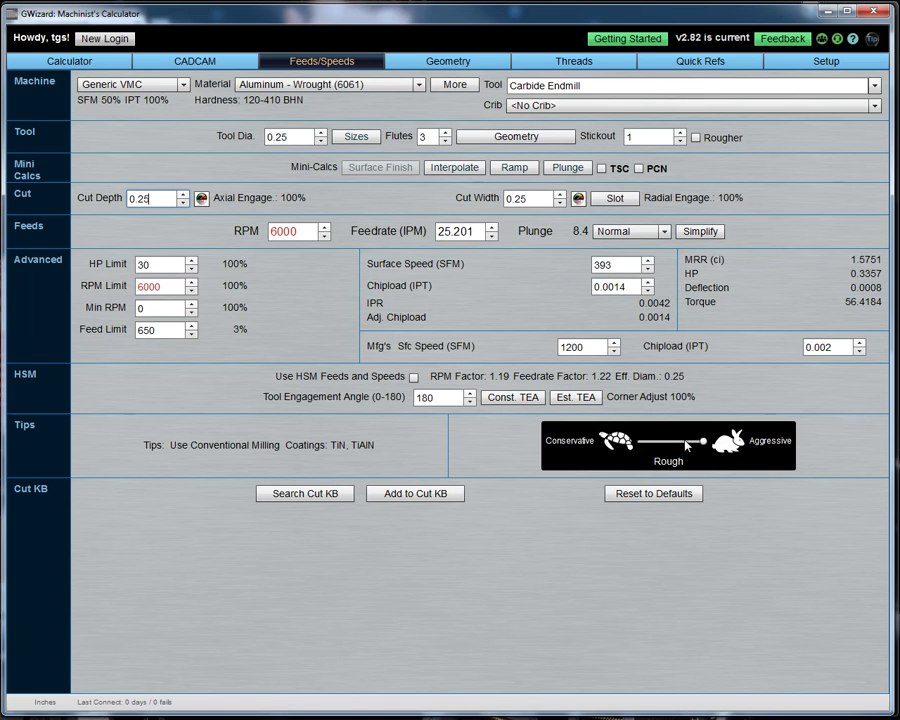
Step: Try Light Rough, Finish and Fine Finish aggressiveness levels, then settle back on Rough
click(685, 444)
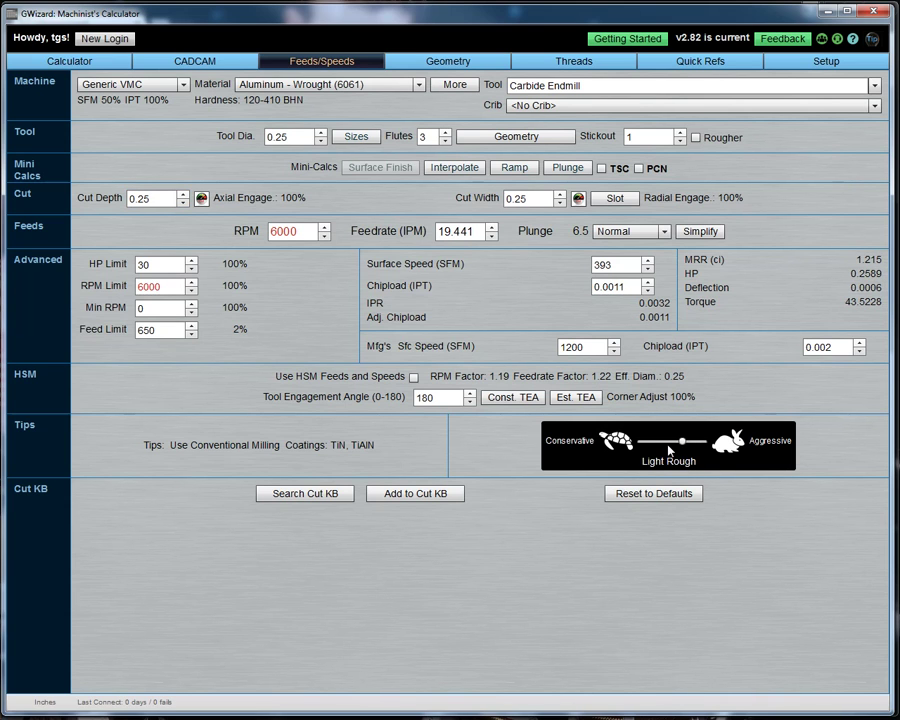
click(664, 447)
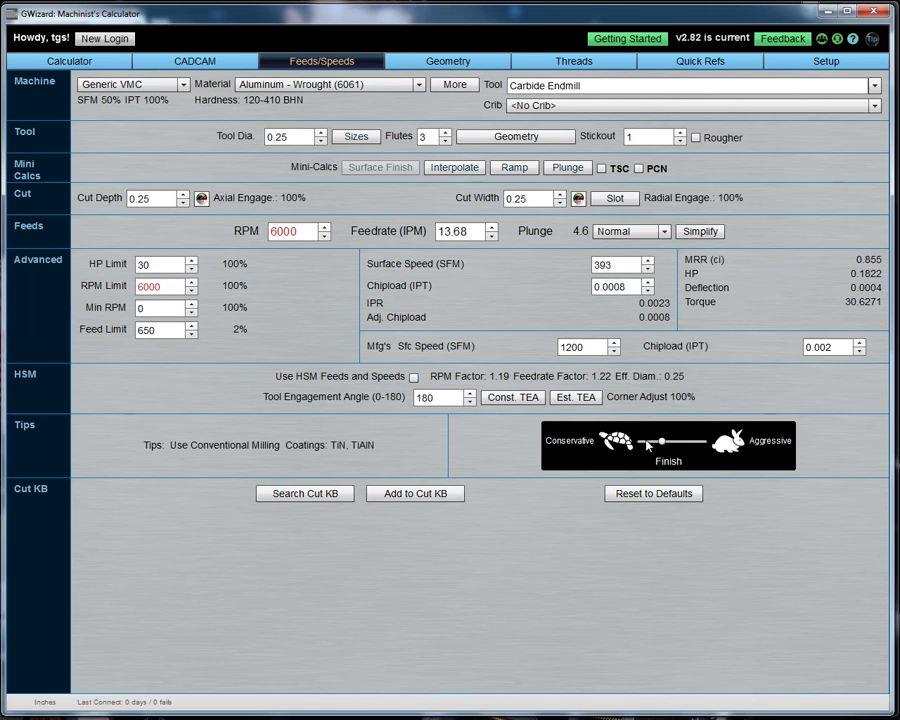
click(643, 443)
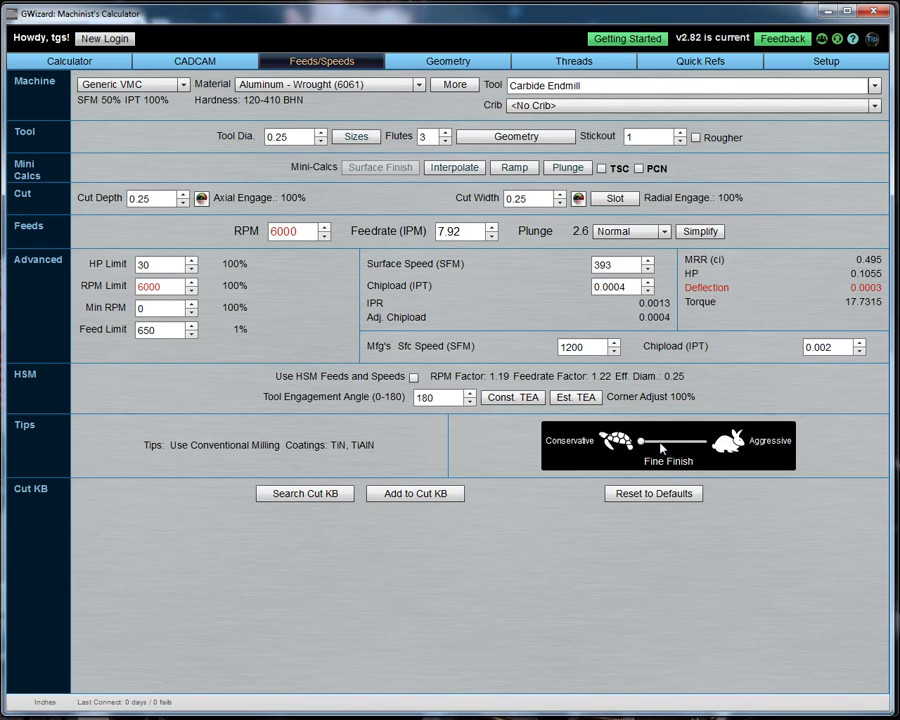
click(663, 444)
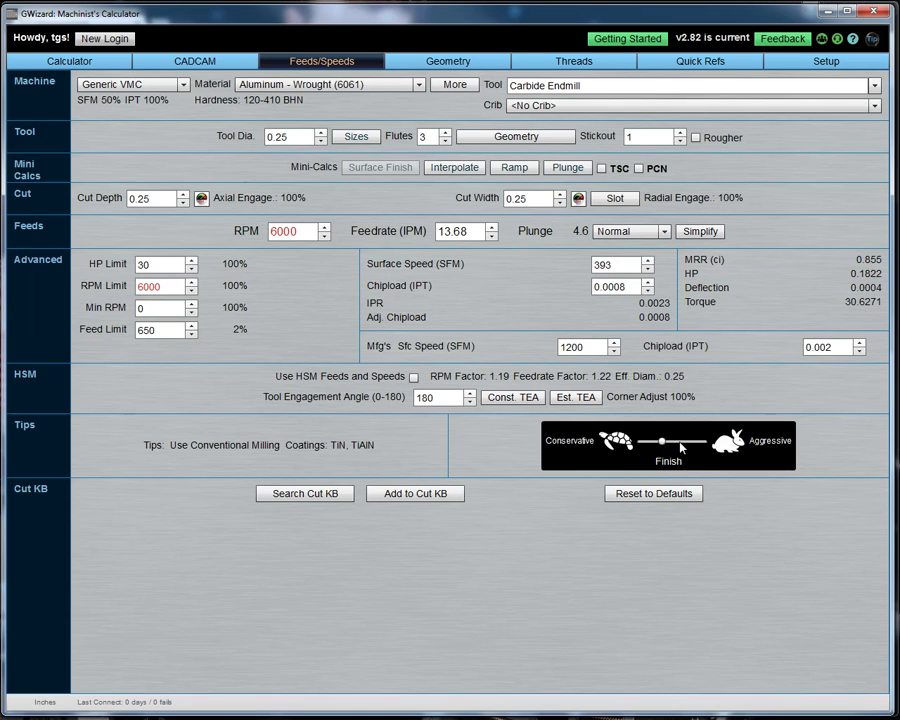
click(703, 444)
click(704, 445)
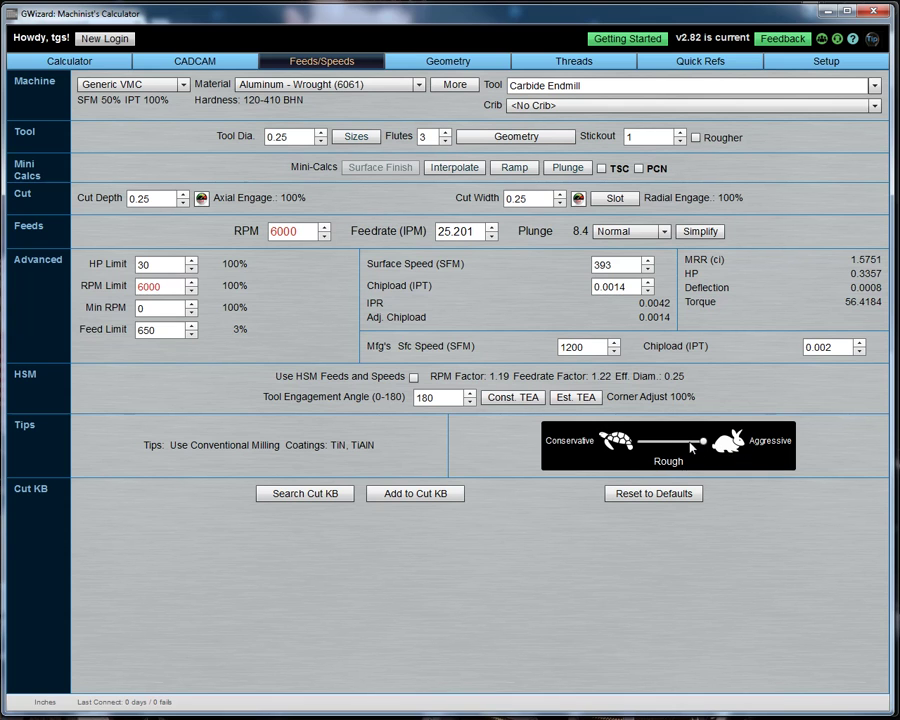
click(685, 443)
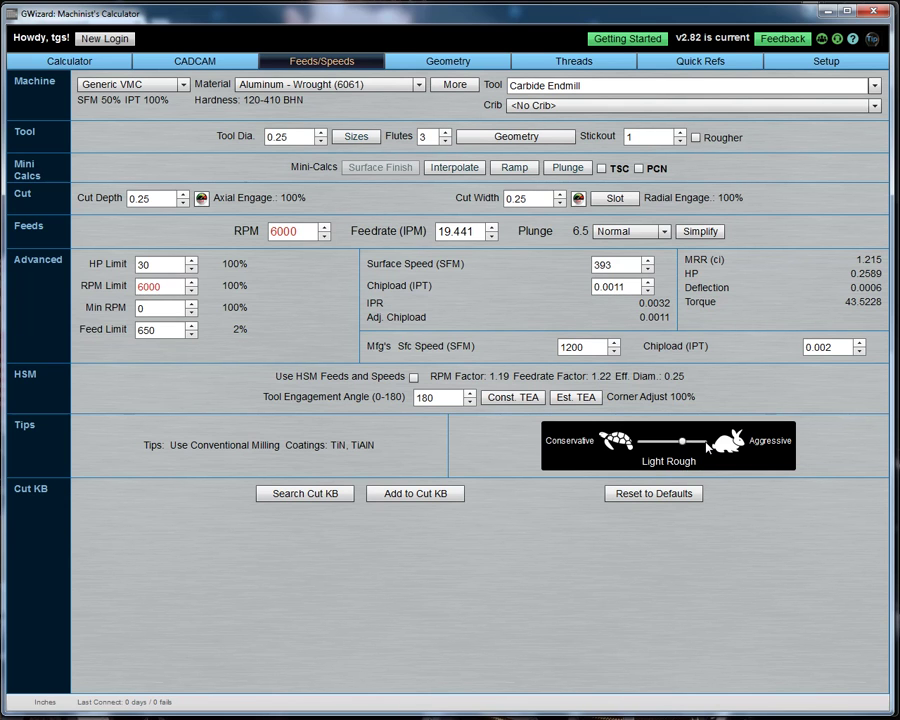
click(706, 446)
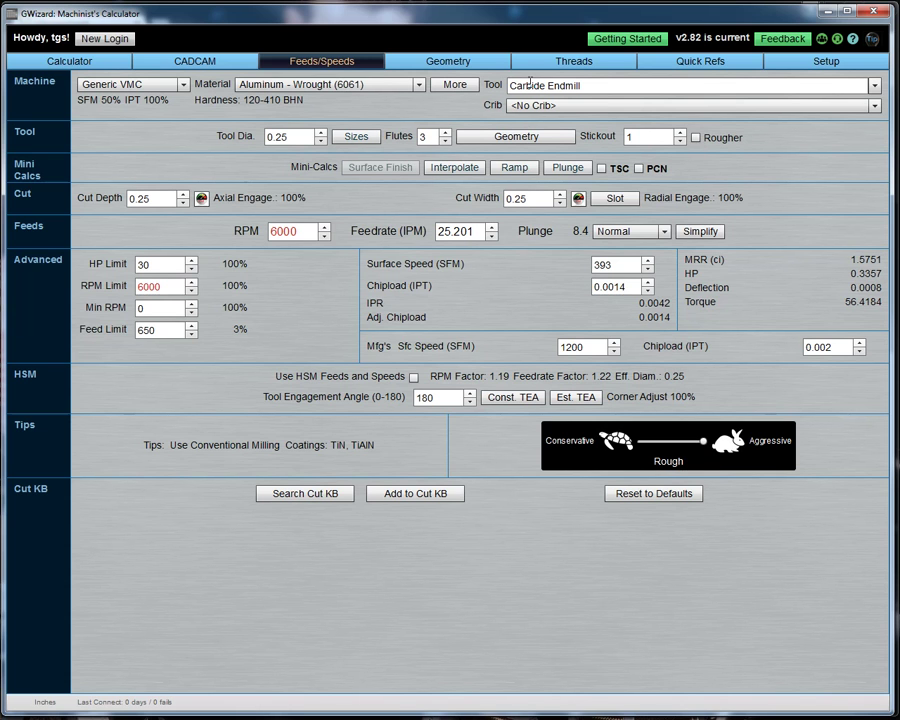
click(519, 144)
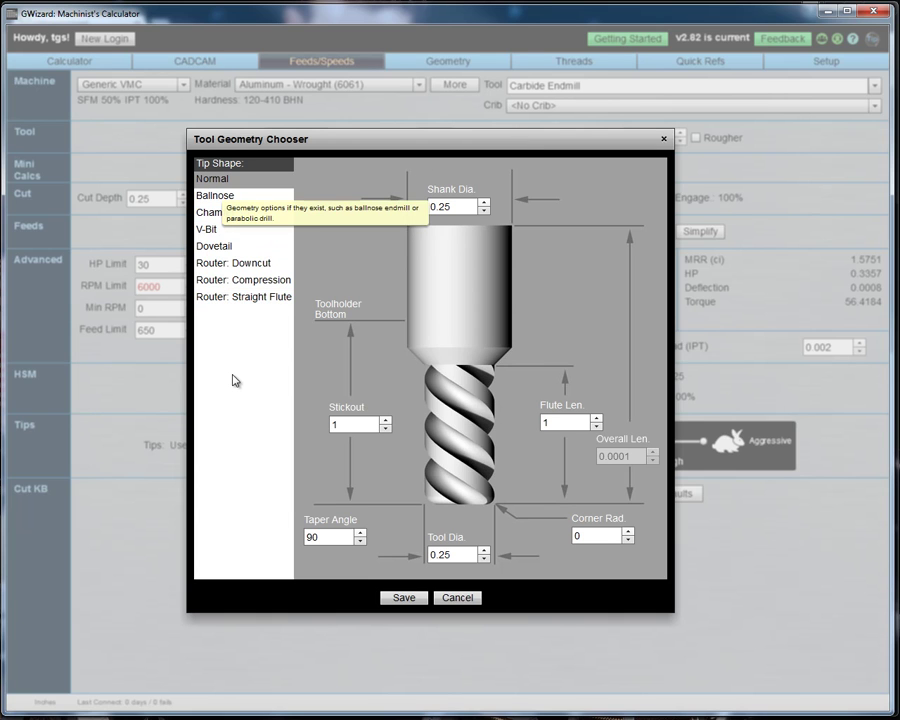
click(227, 198)
click(228, 213)
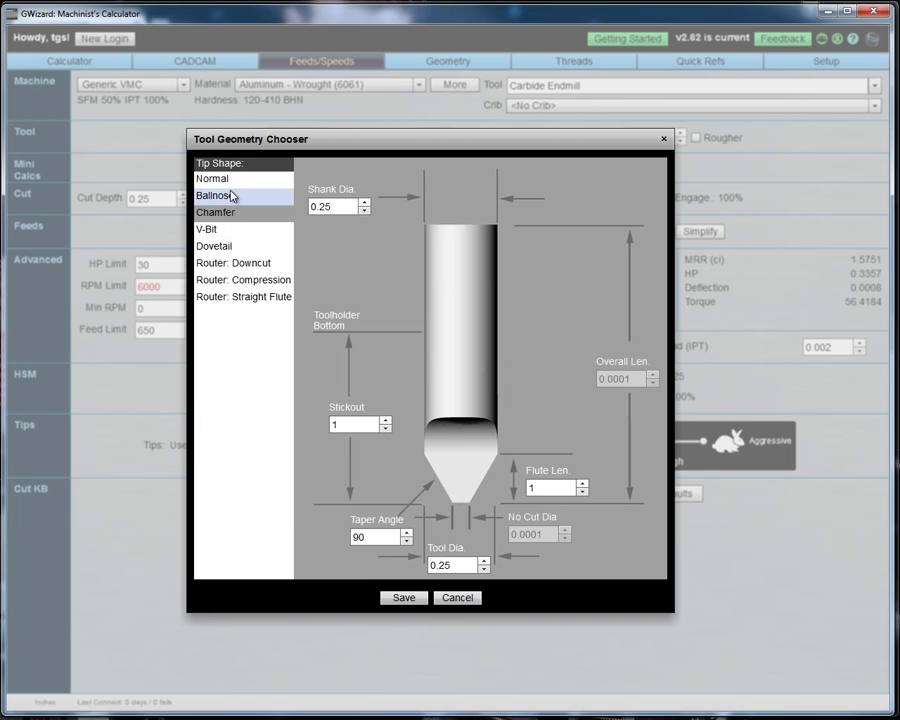
click(231, 180)
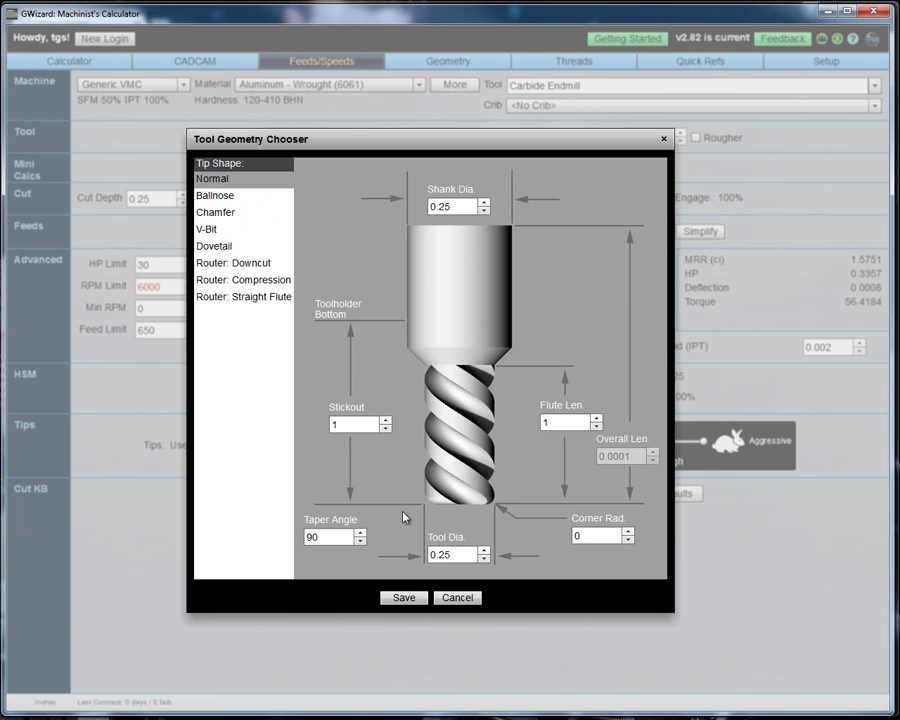
click(462, 599)
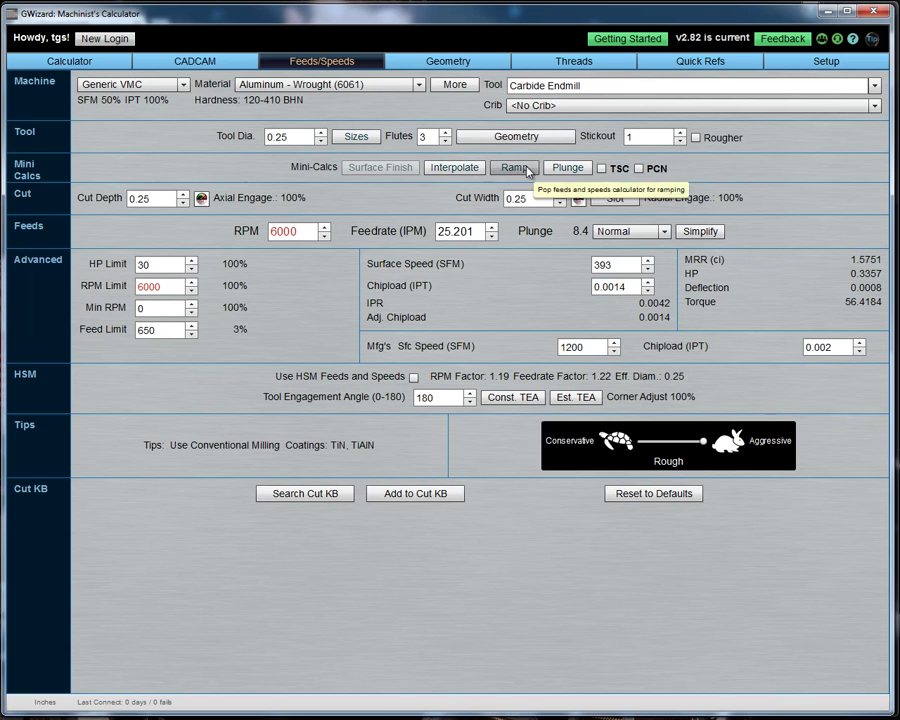
click(456, 168)
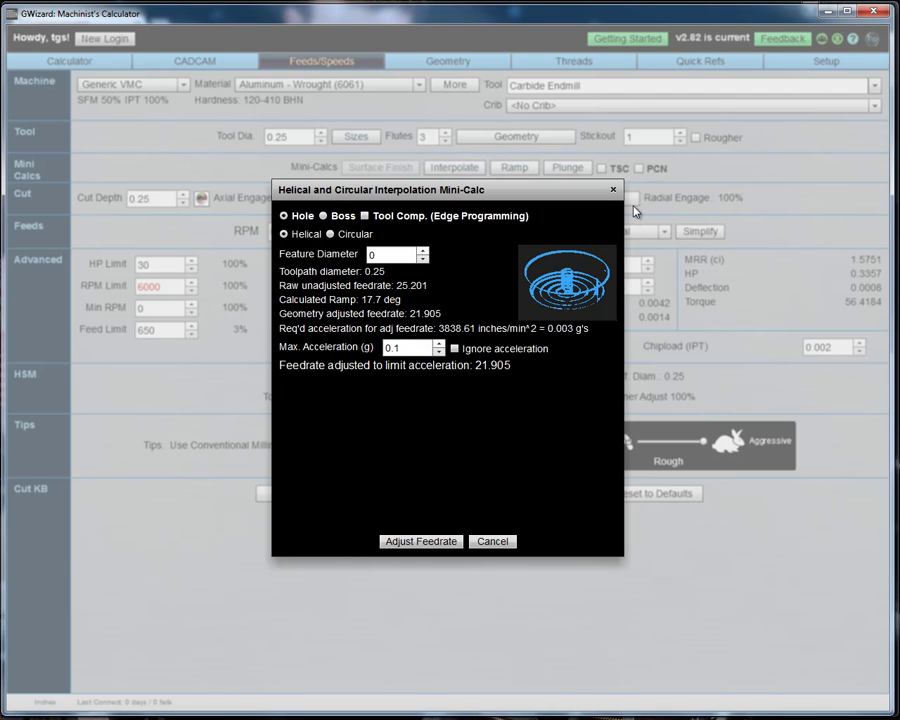
click(613, 189)
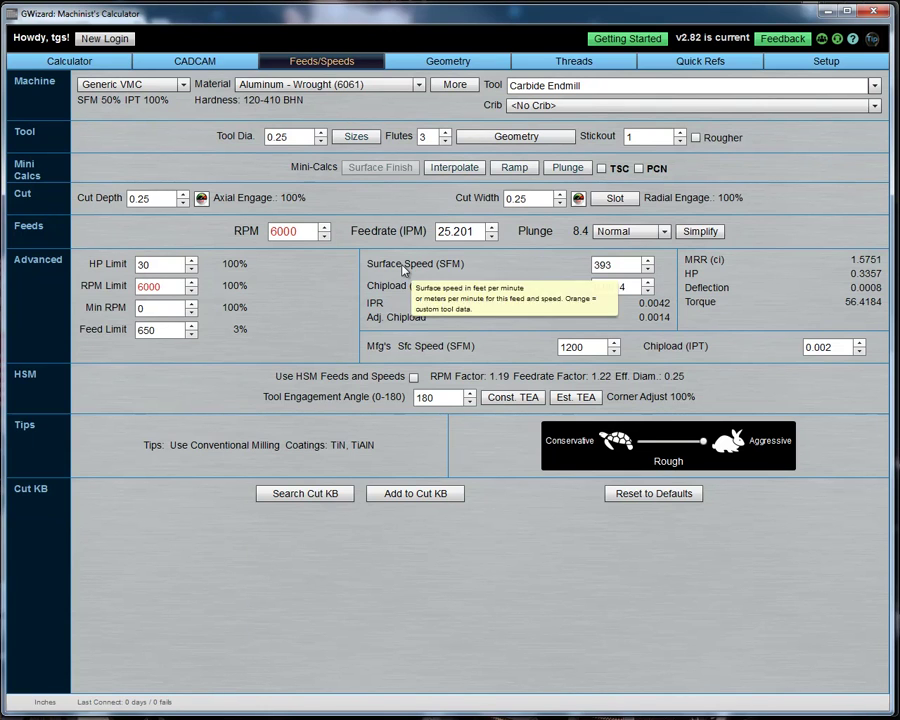
mouse_move(466, 288)
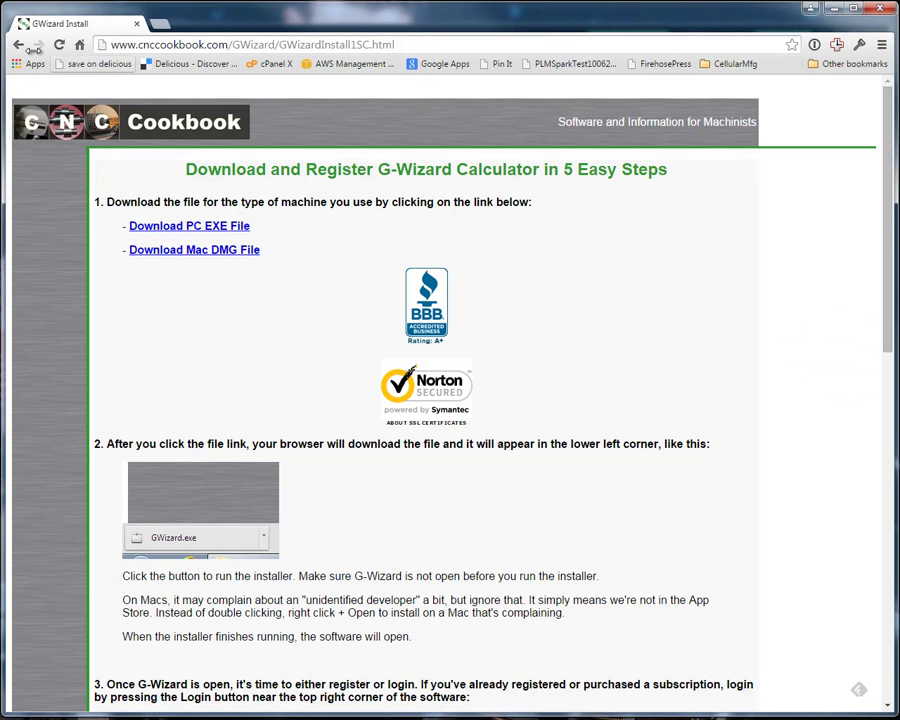
Step: Return to the G-Wizard Help Desk and open the G-Wizard Calculator Video University page
click(18, 44)
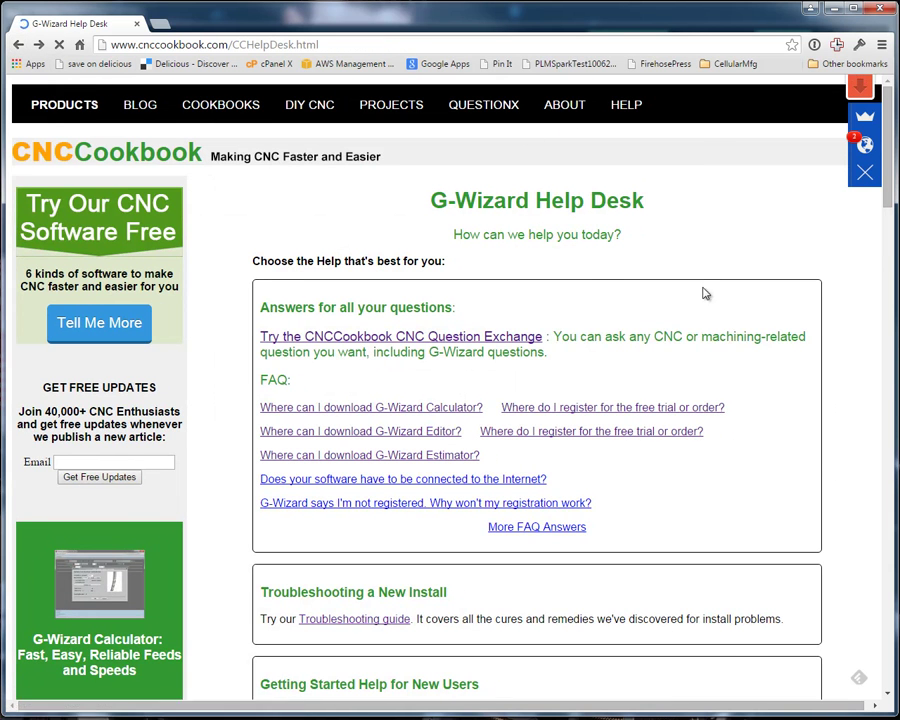
scroll(713, 297, down, 3)
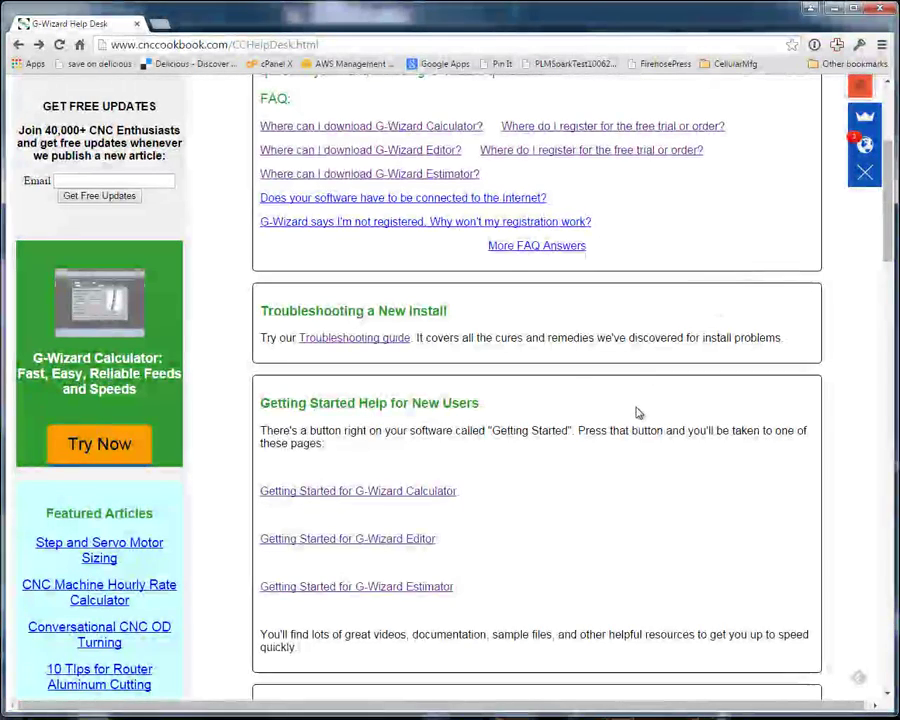
scroll(636, 414, down, 2)
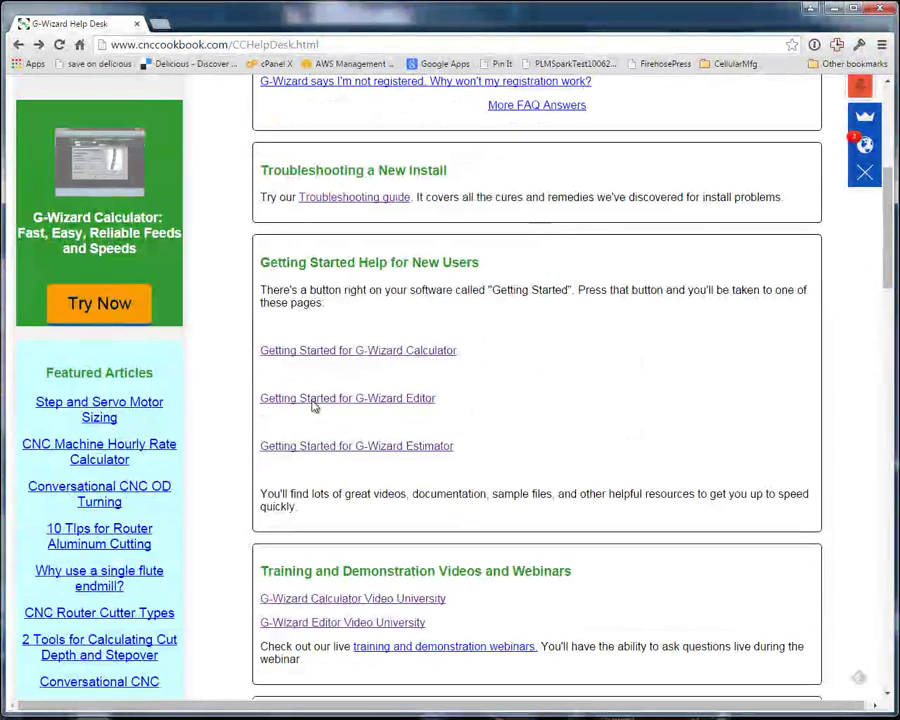
scroll(620, 418, down, 1)
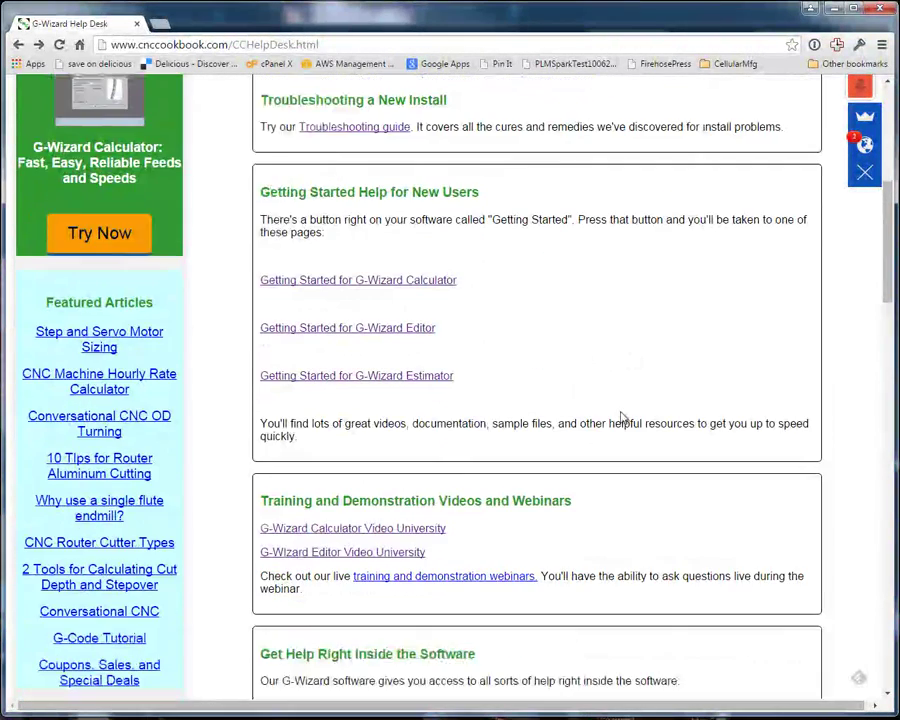
scroll(620, 418, down, 3)
click(394, 323)
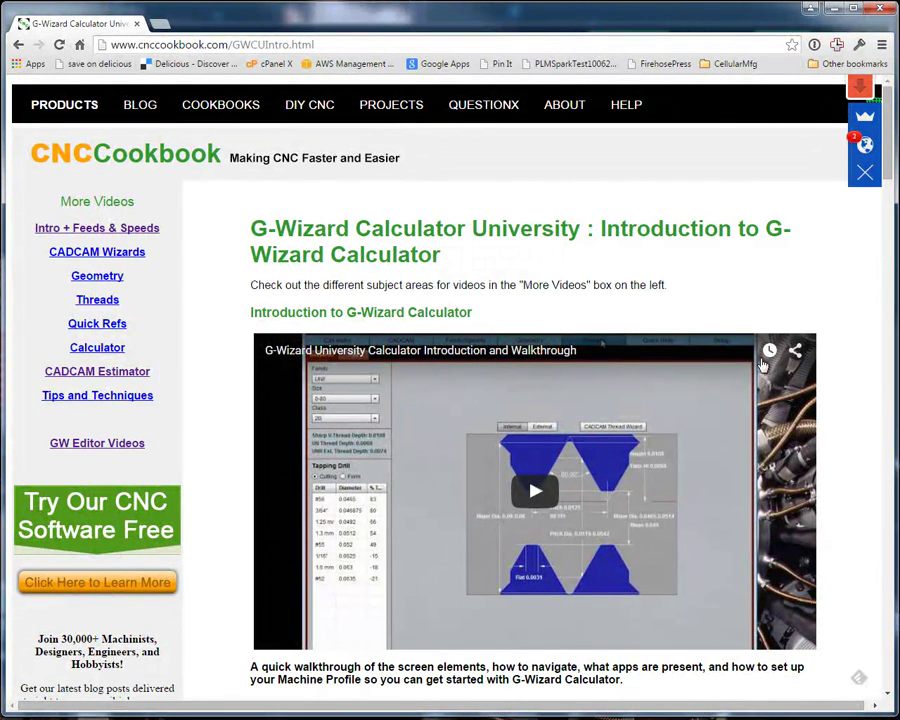
Step: Browse the Calculator University videos, then view G-Wizard's Setup page for the Generic VMC
scroll(841, 388, down, 5)
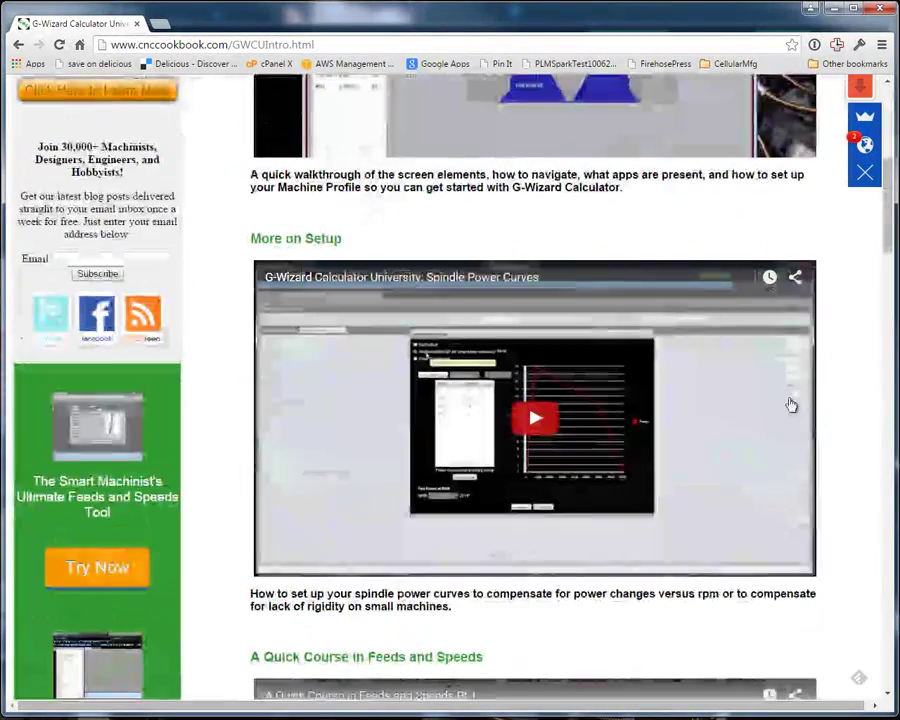
scroll(773, 402, down, 2)
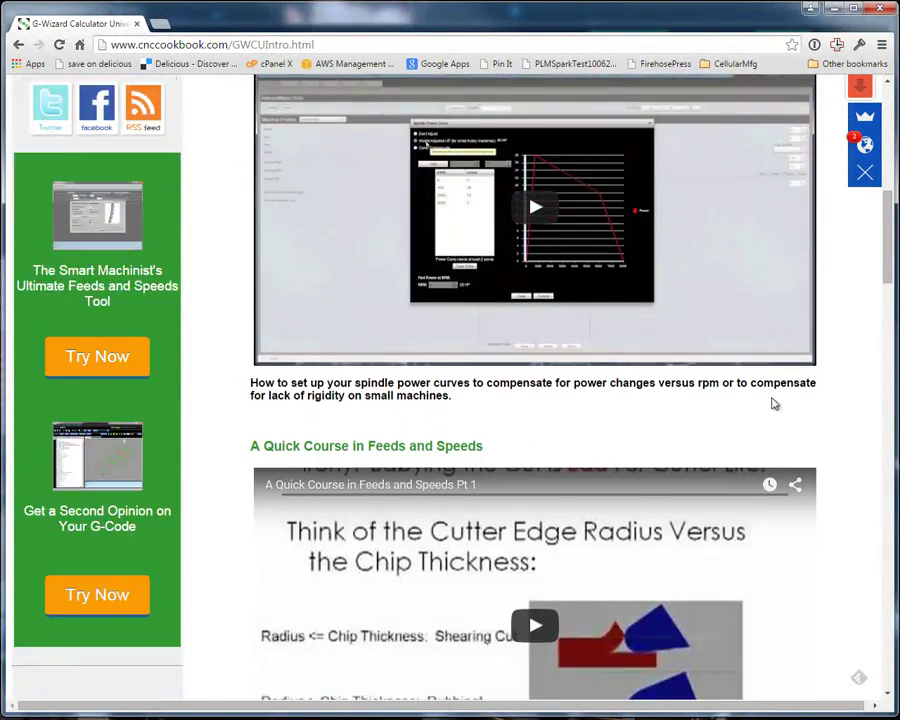
scroll(760, 403, up, 1)
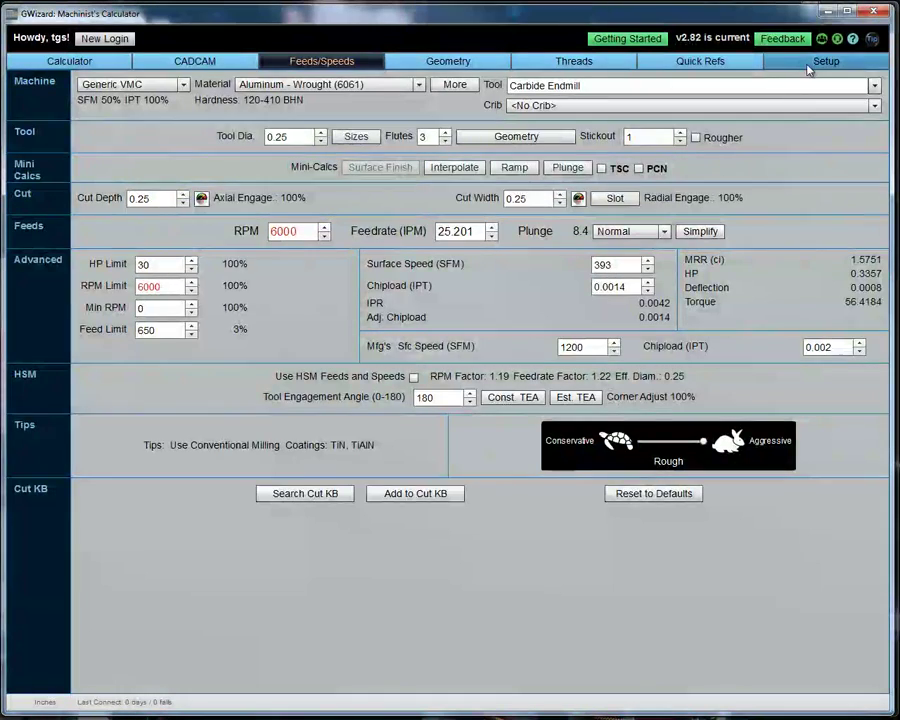
click(813, 63)
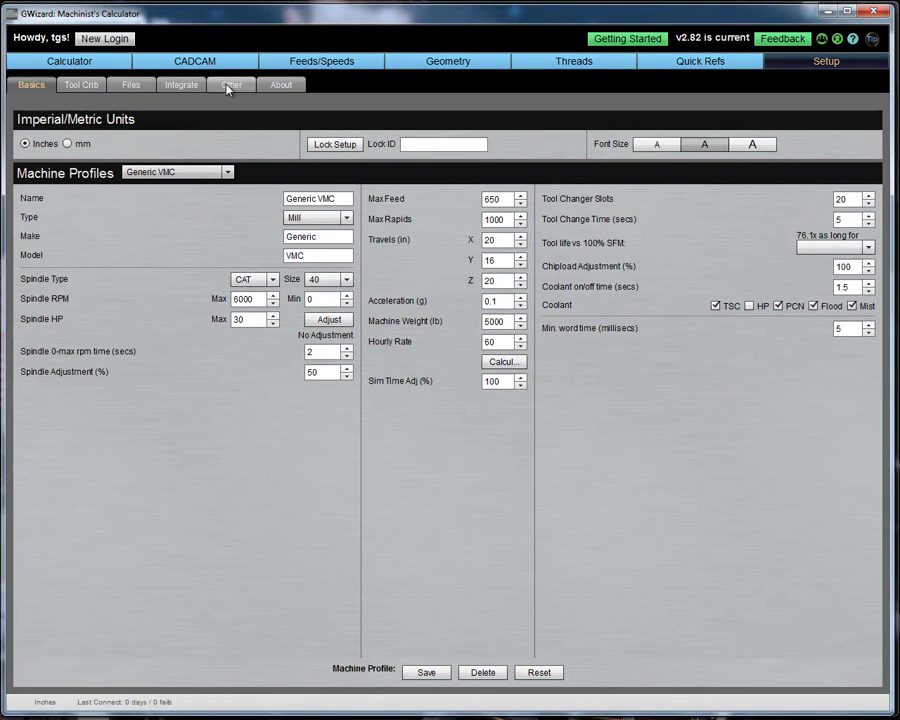
Step: Return to the Feeds/Speeds page to show the slot results: 6000 RPM, 25.201 IPM, Rough
click(305, 63)
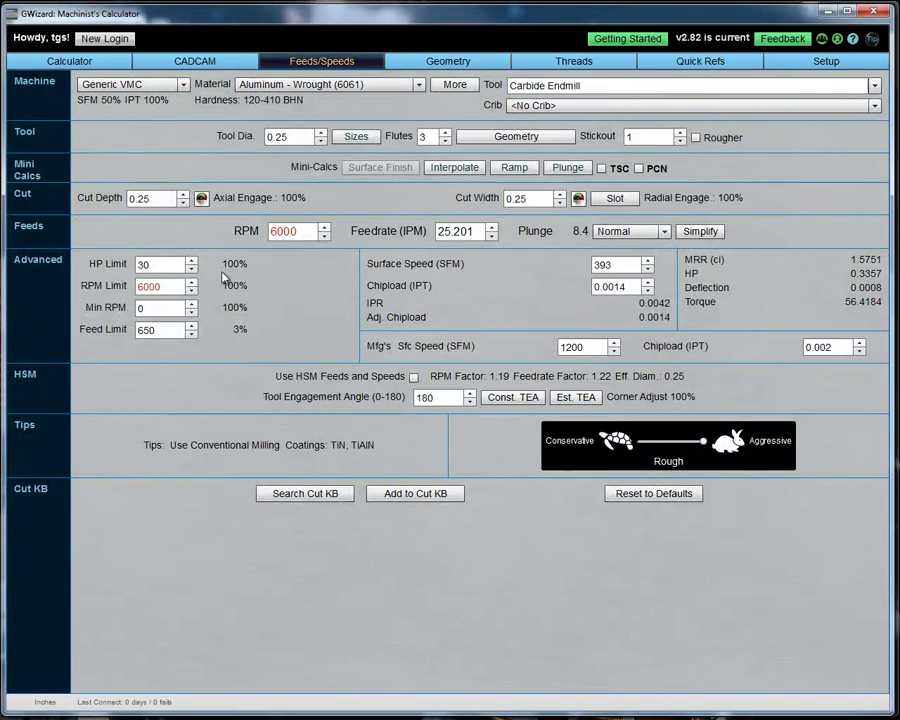